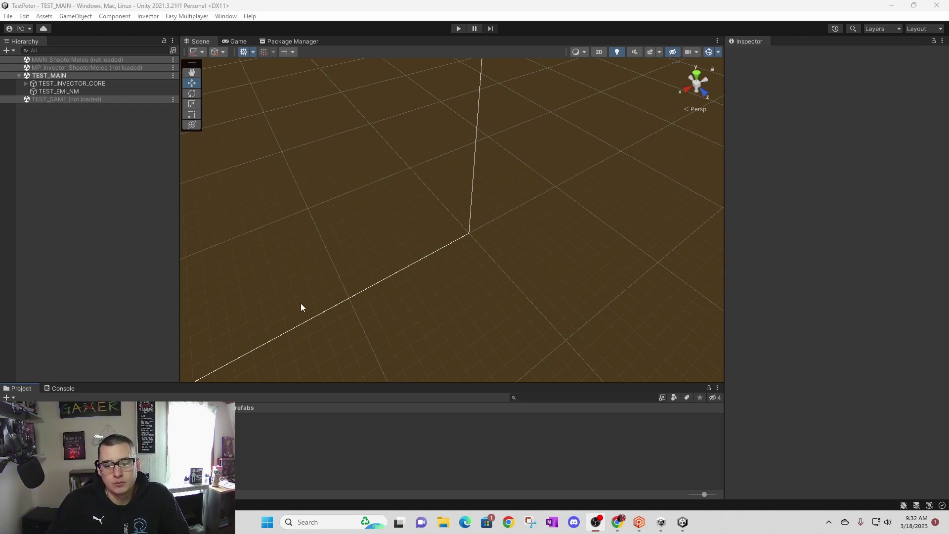
Bring up the CyberBulletGames YouTube channel page in Chrome, then minimize Chrome to return to Unity.
{"action": "left_click", "coordinate": [619, 527]}
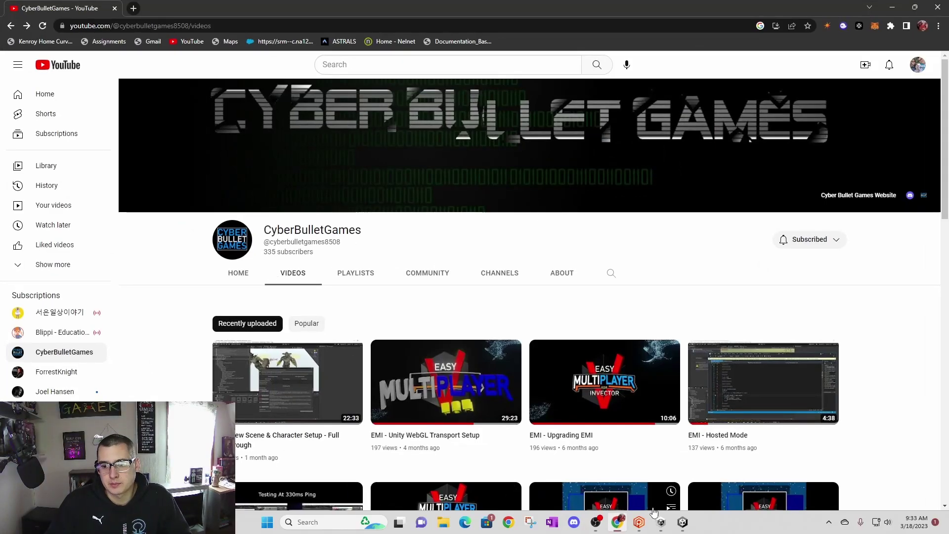
{"action": "mouse_move", "coordinate": [660, 527]}
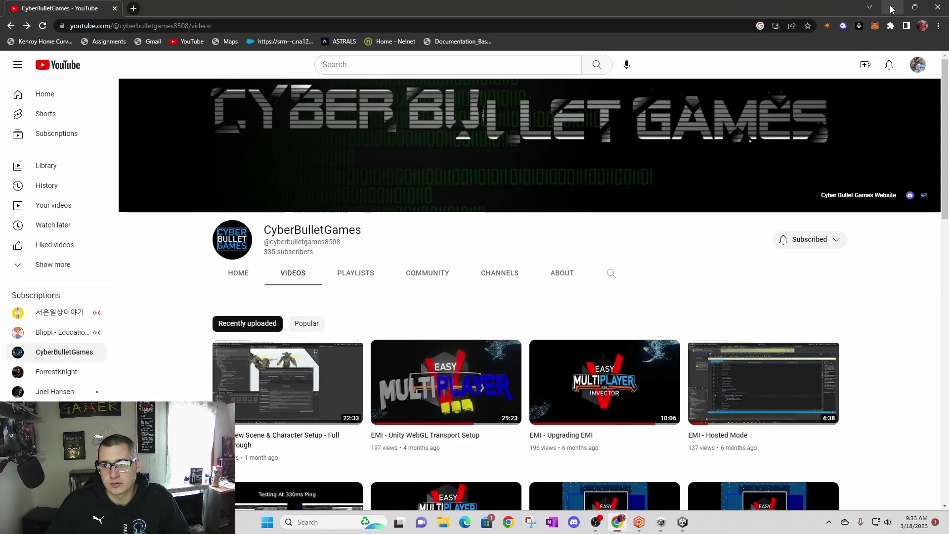
{"action": "left_click", "coordinate": [892, 9]}
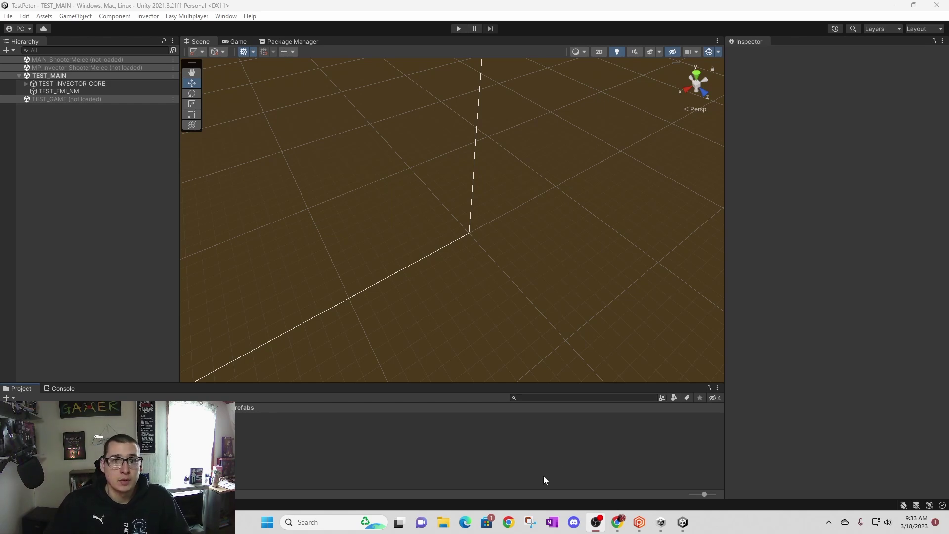
{"action": "left_click", "coordinate": [625, 524]}
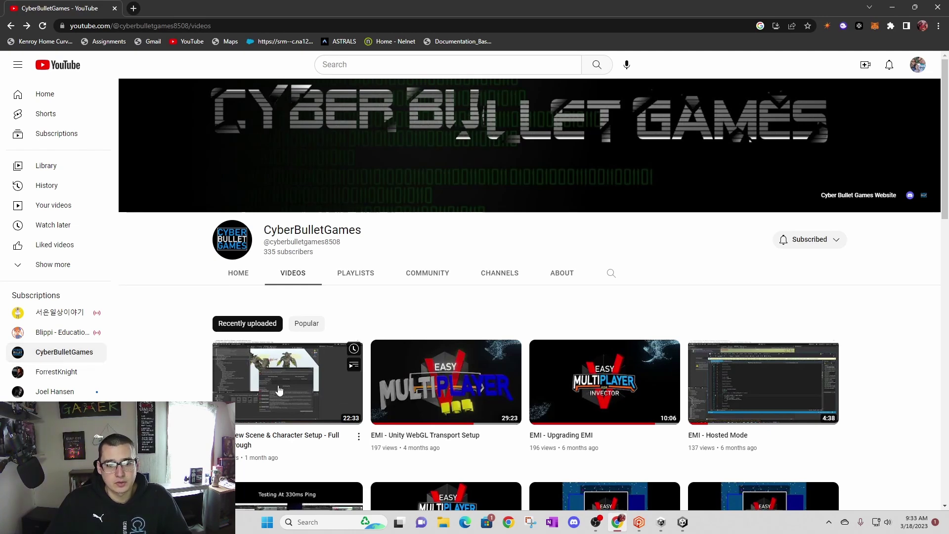
{"action": "mouse_move", "coordinate": [315, 397]}
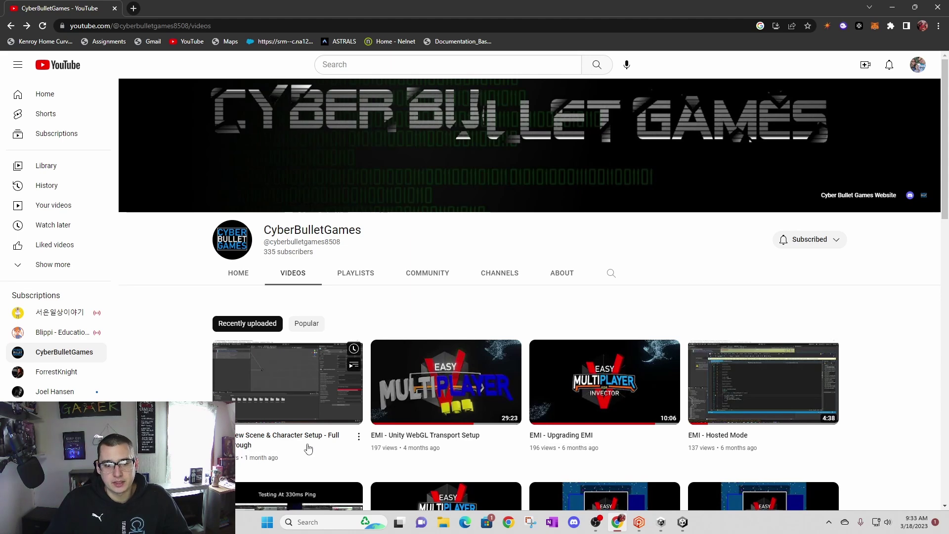
{"action": "mouse_move", "coordinate": [339, 440]}
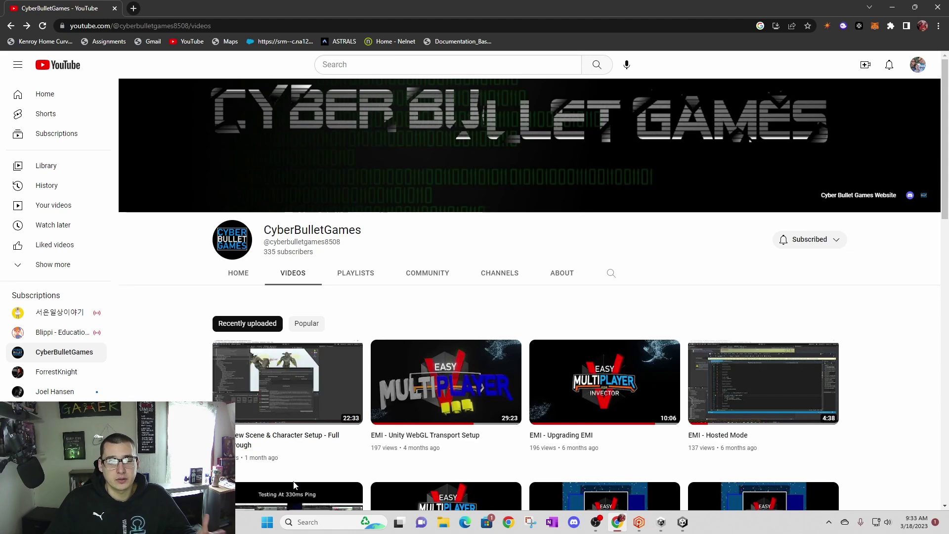
{"action": "left_click", "coordinate": [892, 7]}
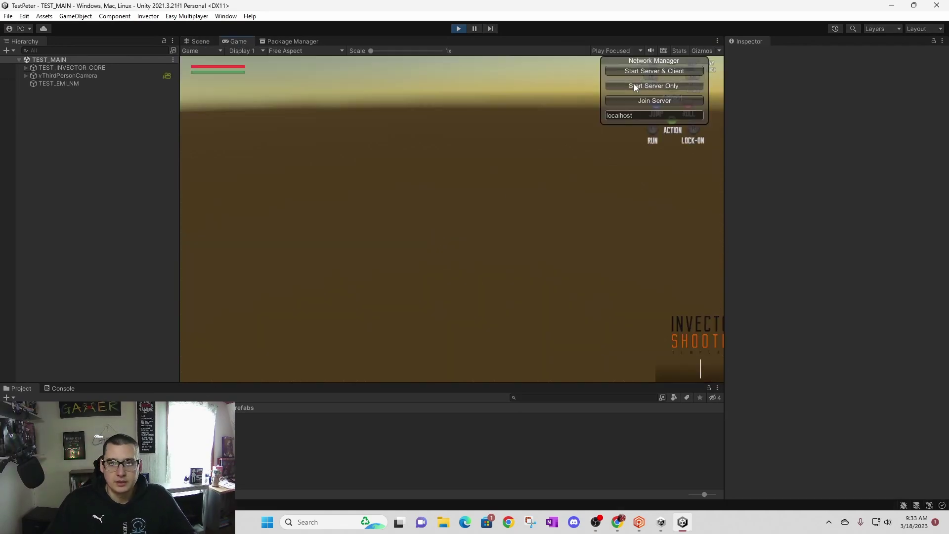
Host as server and client, run and jump the soldier with W, S, Q and Space, then pause.
{"action": "left_click", "coordinate": [656, 71]}
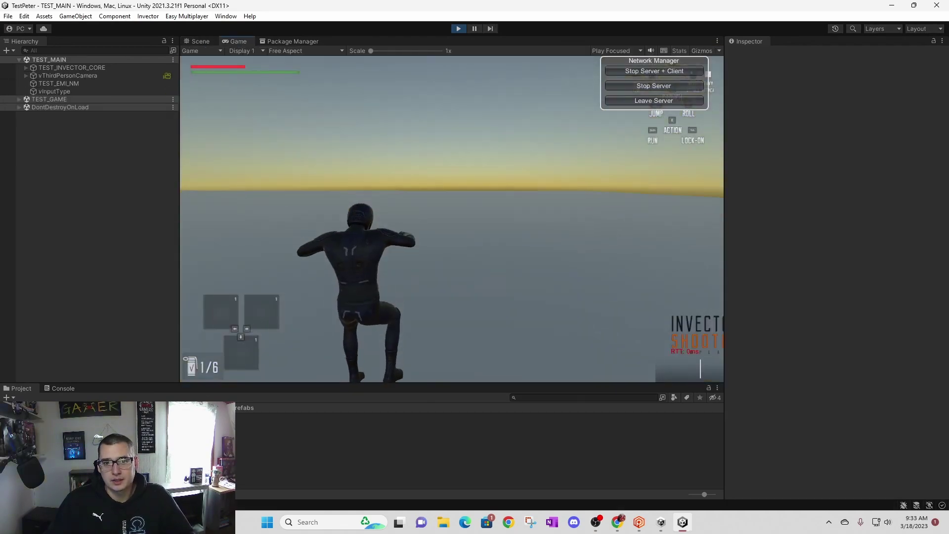
{"action": "key", "text": "w"}
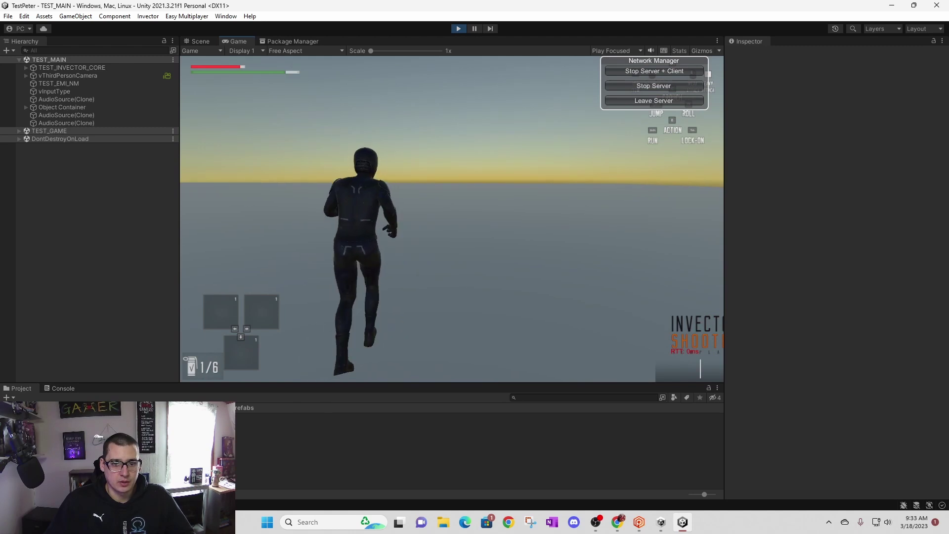
{"action": "key", "text": "q"}
{"action": "key", "text": "space"}
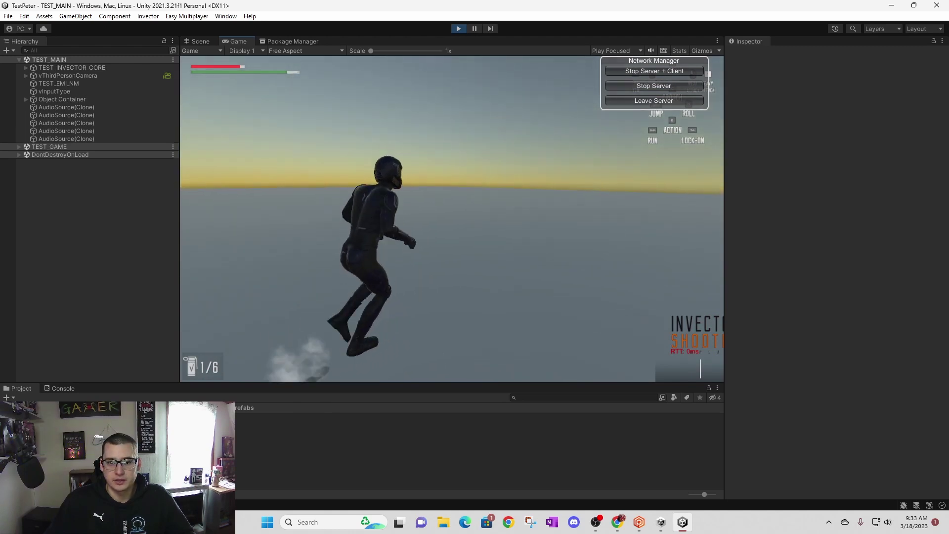
{"action": "key", "text": "space"}
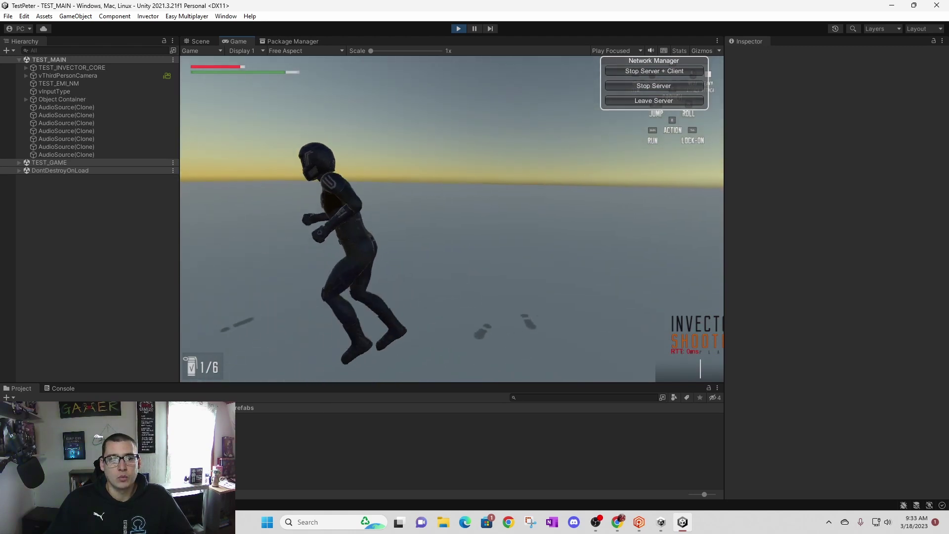
{"action": "key", "text": "s"}
{"action": "key", "text": "w"}
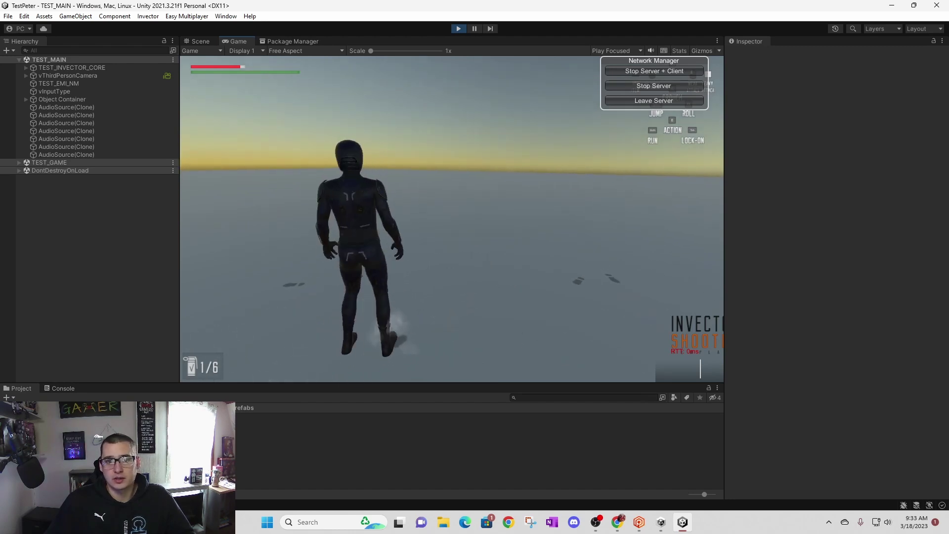
{"action": "key", "text": "s"}
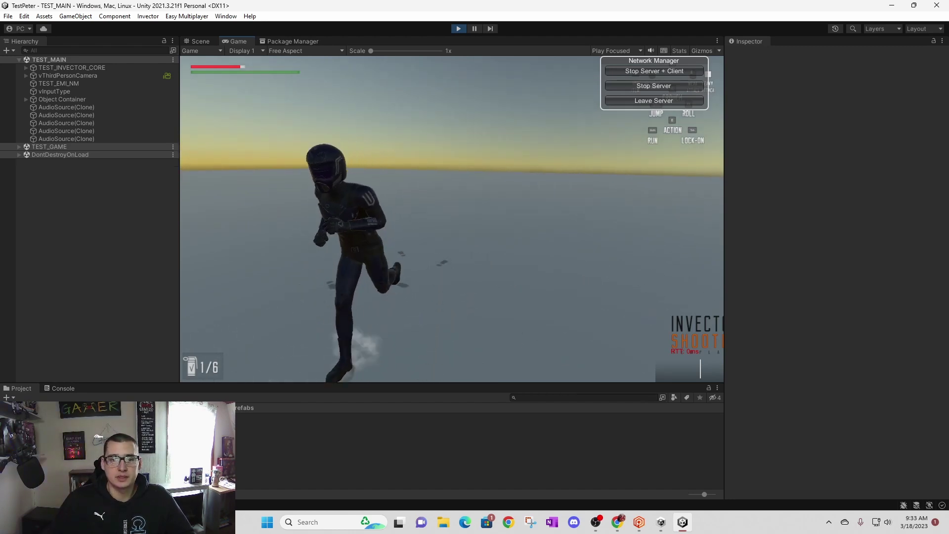
{"action": "key", "text": "w"}
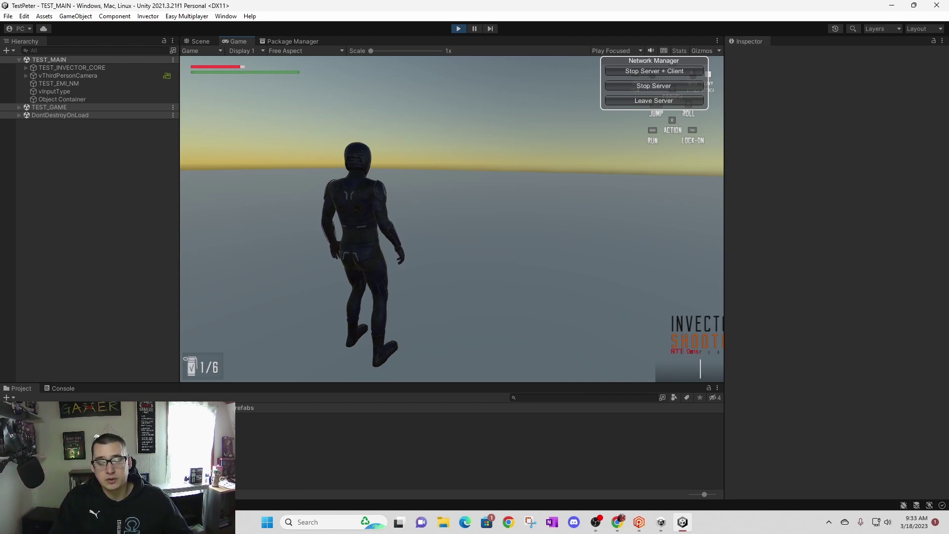
{"action": "key", "text": "ctrl+shift+p"}
{"action": "key", "text": "ctrl+1"}
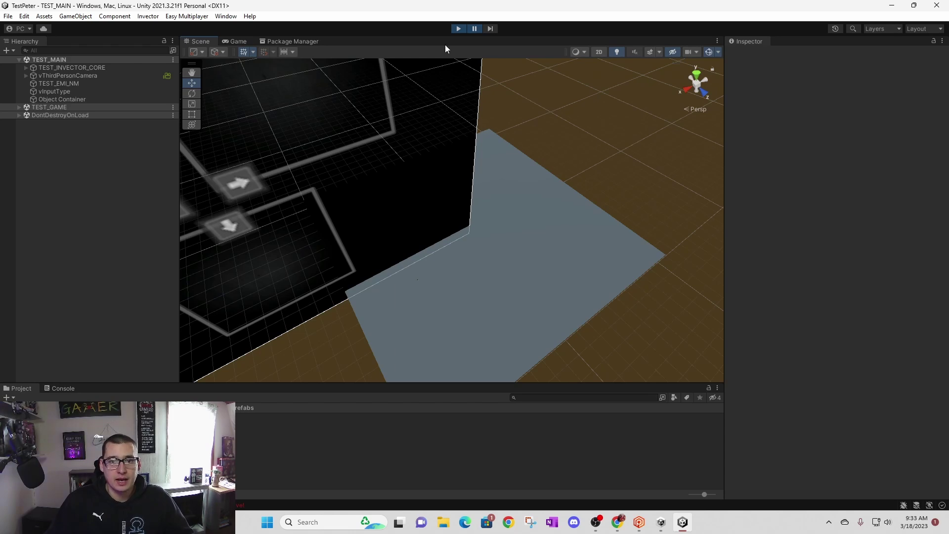
Stop play mode, read the inactive-window coroutine errors in an enlarged Console, then show the Prefabs folder.
{"action": "left_click", "coordinate": [460, 28]}
{"action": "left_click", "coordinate": [70, 388]}
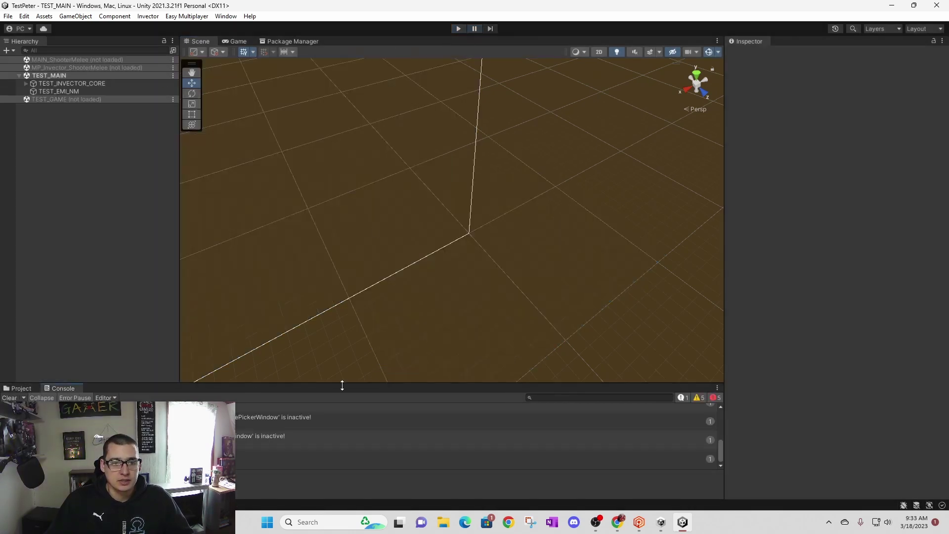
{"action": "left_click_drag", "start_coordinate": [343, 384], "coordinate": [372, 65]}
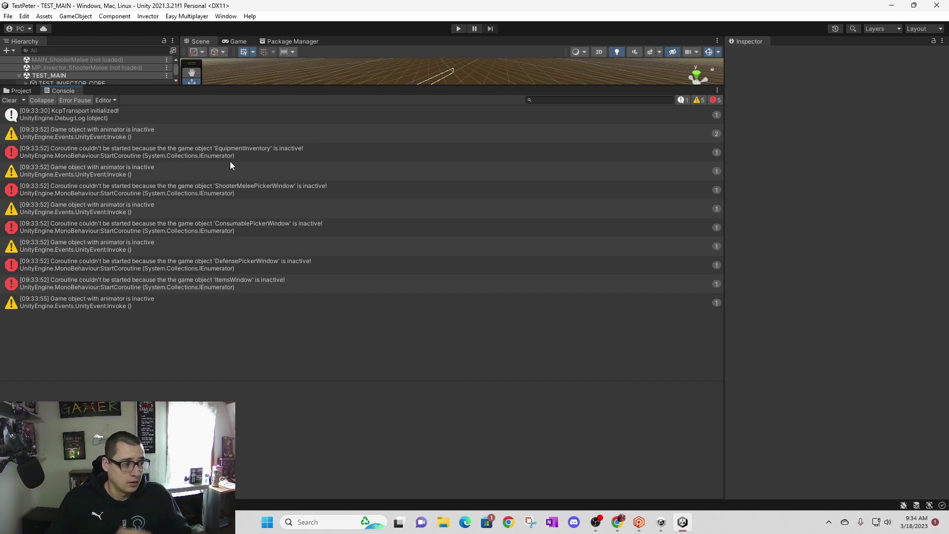
{"action": "left_click_drag", "start_coordinate": [445, 85], "coordinate": [462, 280]}
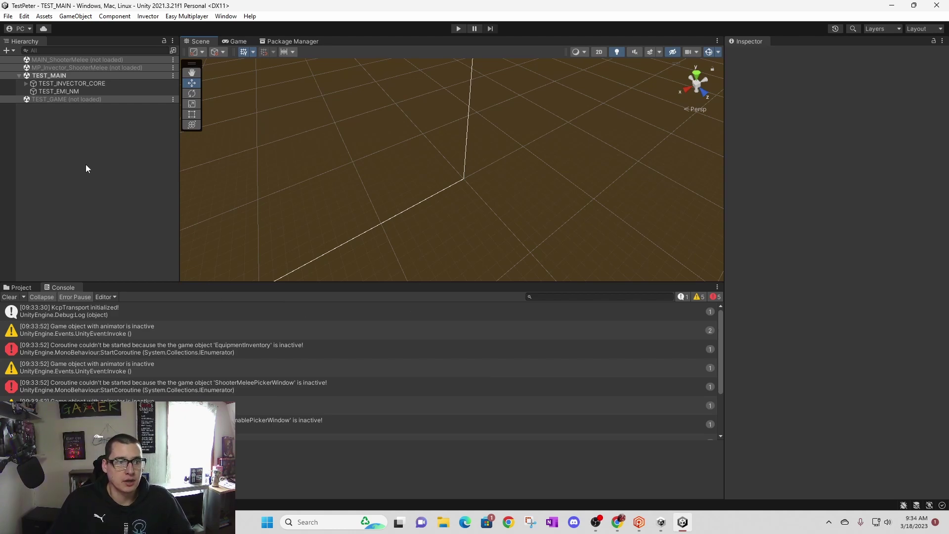
{"action": "left_click", "coordinate": [27, 289]}
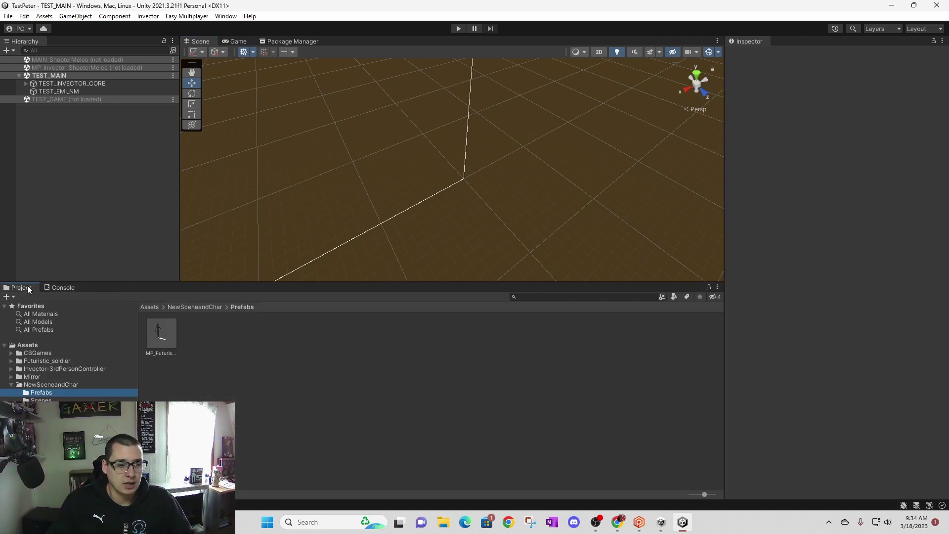
Open the MP_Futuristic_soldier prefab and select Inventory_UI's master window in the Inspector.
{"action": "double_click", "coordinate": [162, 332]}
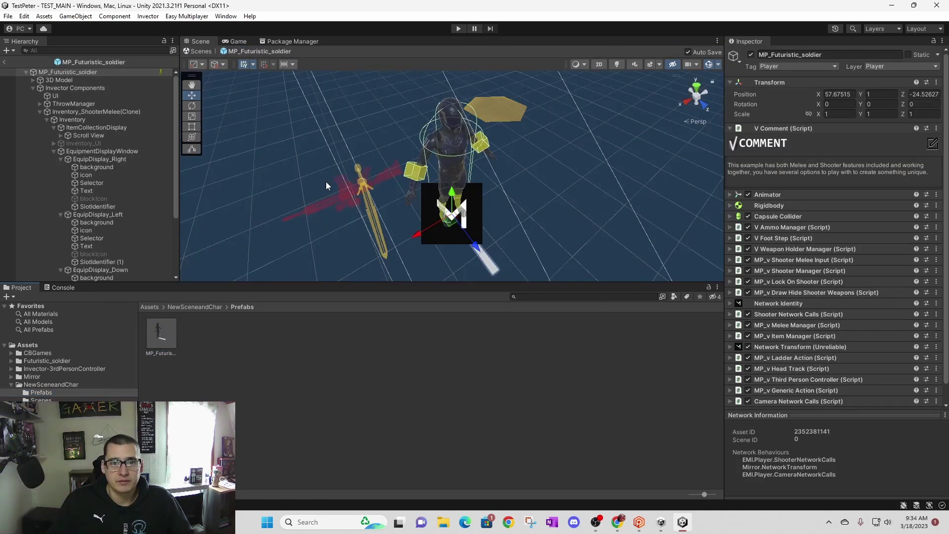
{"action": "left_click", "coordinate": [54, 143]}
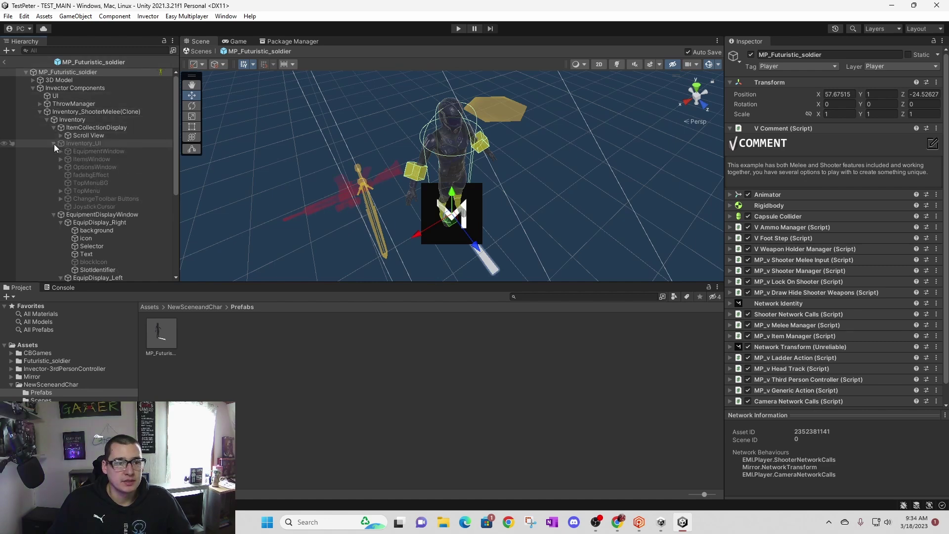
{"action": "left_click", "coordinate": [79, 144]}
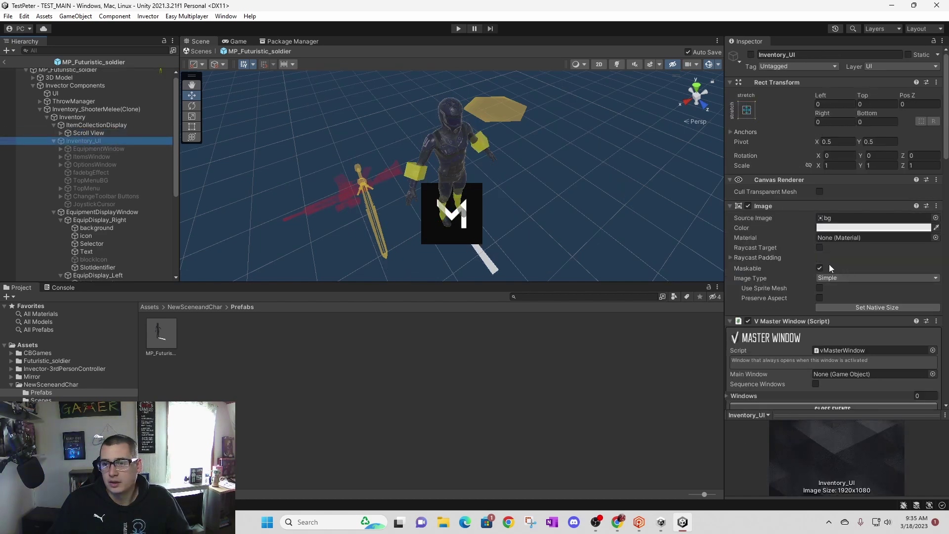
{"action": "scroll", "coordinate": [794, 232], "scroll_direction": "down", "scroll_amount": 5}
{"action": "scroll", "coordinate": [838, 196], "scroll_direction": "down", "scroll_amount": 4}
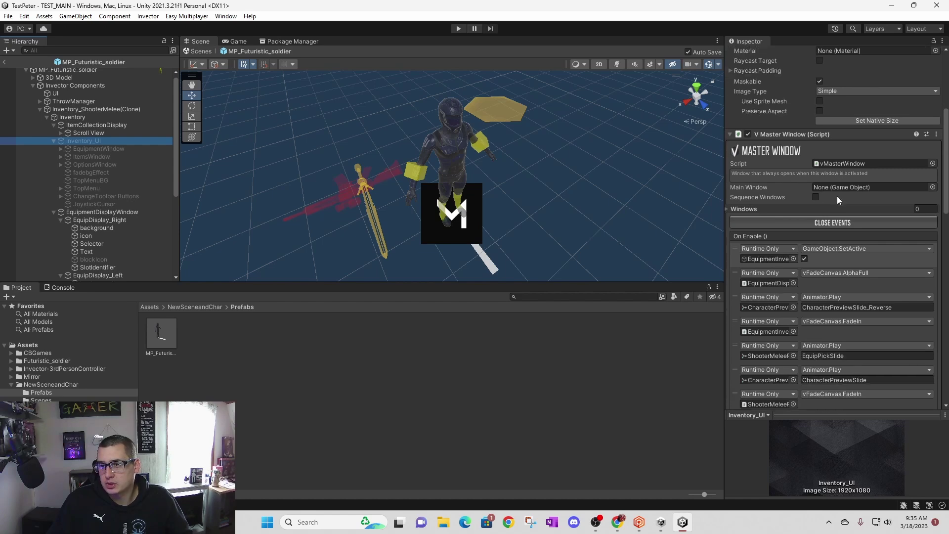
{"action": "scroll", "coordinate": [791, 173], "scroll_direction": "down", "scroll_amount": 12}
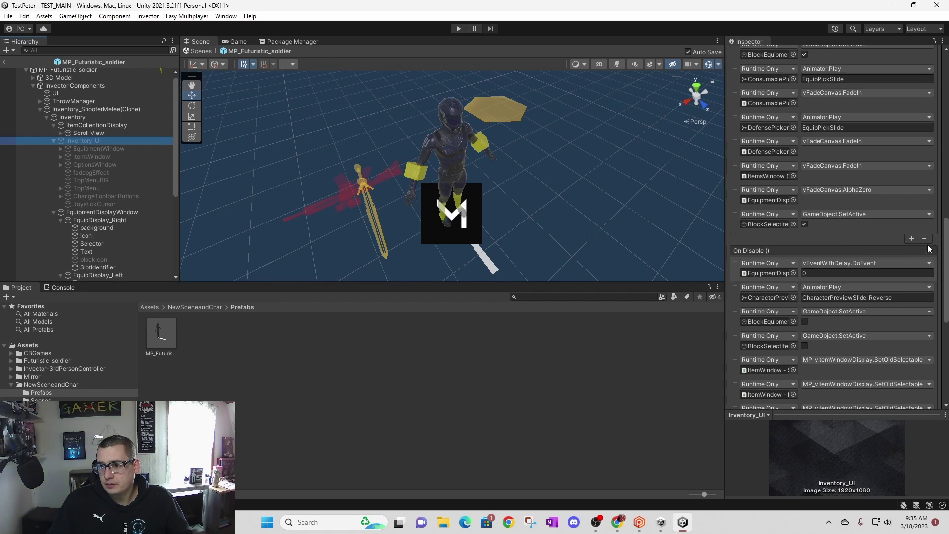
{"action": "scroll", "coordinate": [926, 234], "scroll_direction": "down", "scroll_amount": 1}
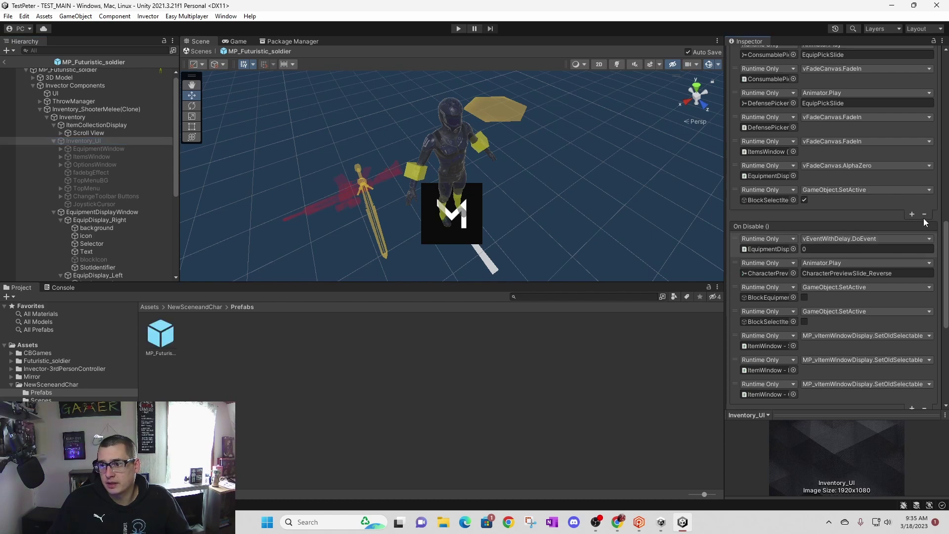
{"action": "scroll", "coordinate": [926, 220], "scroll_direction": "down", "scroll_amount": 1}
{"action": "scroll", "coordinate": [926, 237], "scroll_direction": "up", "scroll_amount": 2}
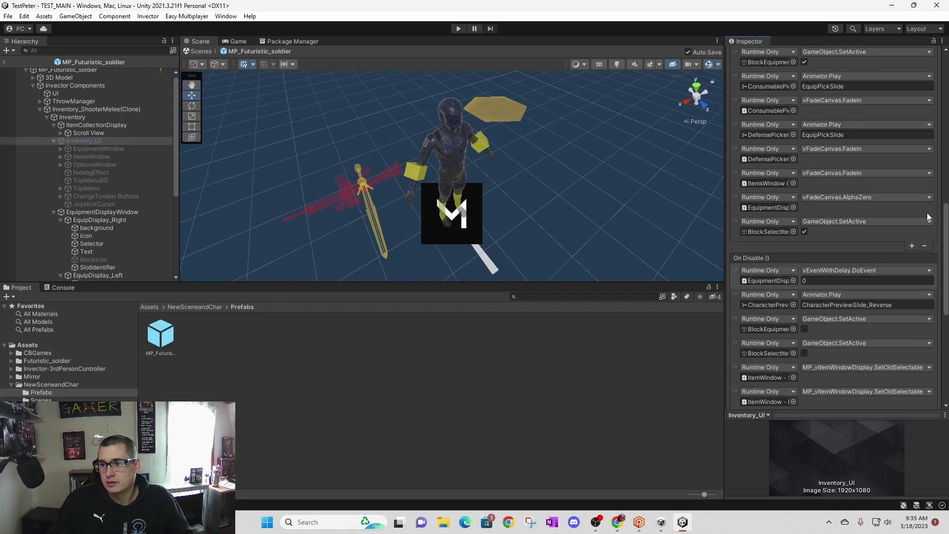
Remove every On Enable entry, including DefensePicker, vFadeCanvas.FadeIn and vFadeCanvas.AlphaZero.
{"action": "left_click", "coordinate": [926, 246]}
{"action": "left_click", "coordinate": [925, 222]}
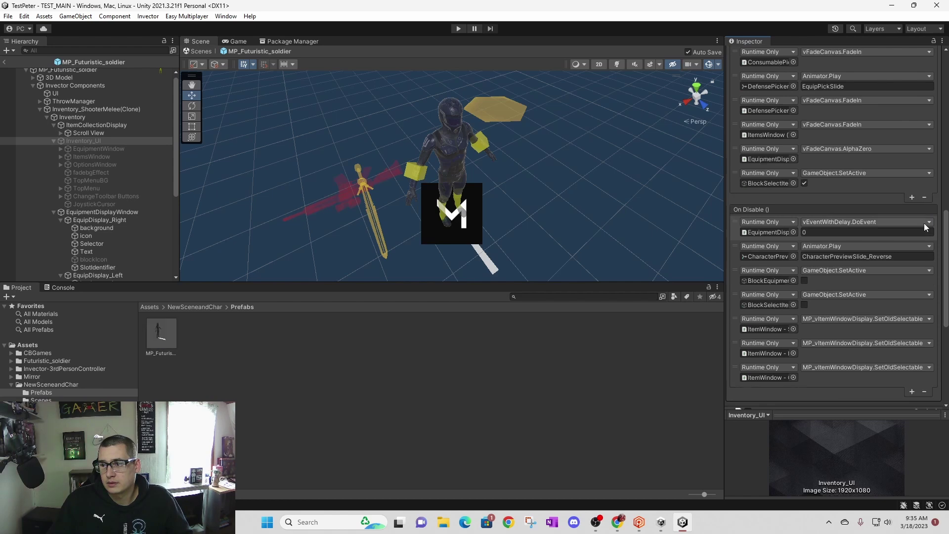
{"action": "left_click", "coordinate": [925, 198]}
{"action": "left_click", "coordinate": [925, 174]}
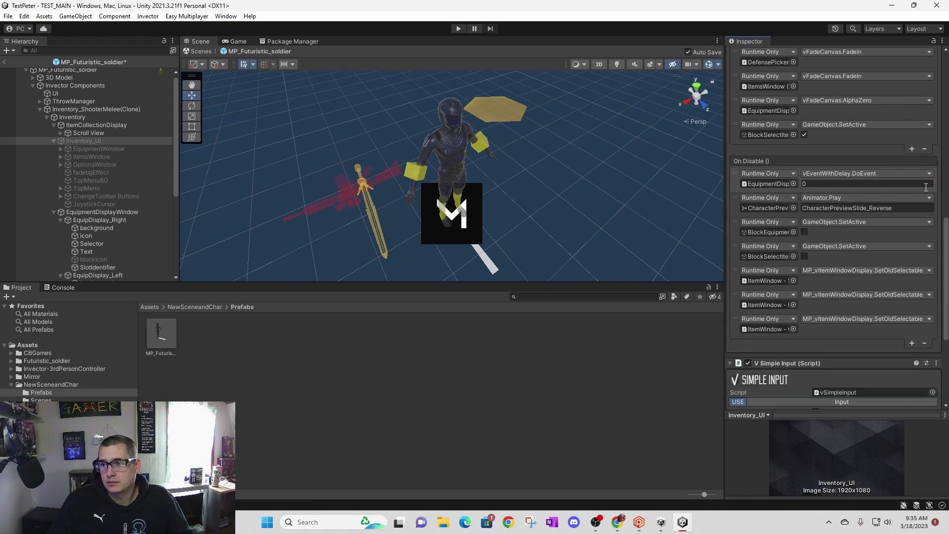
{"action": "scroll", "coordinate": [926, 208], "scroll_direction": "up", "scroll_amount": 4}
{"action": "left_click", "coordinate": [926, 255]}
{"action": "left_click", "coordinate": [925, 232]}
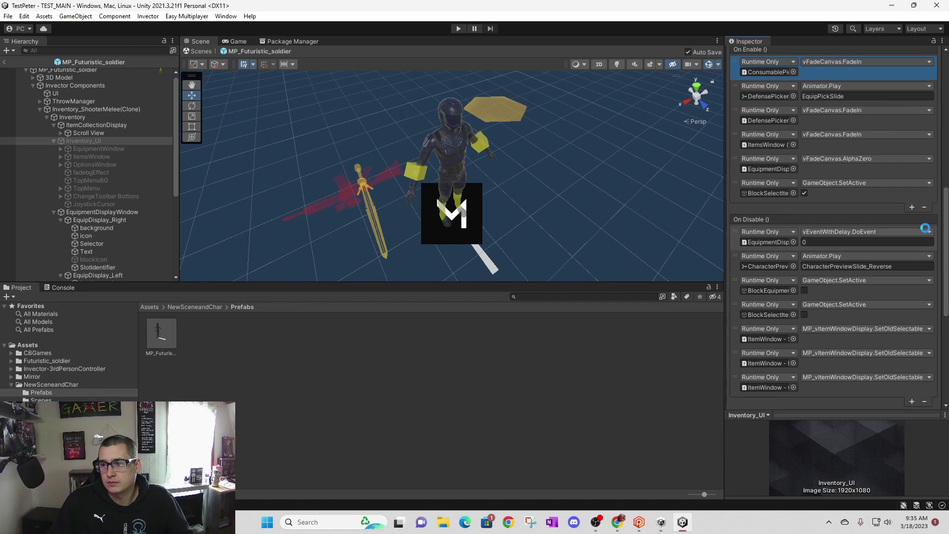
{"action": "left_click", "coordinate": [925, 208]}
{"action": "left_click", "coordinate": [925, 184]}
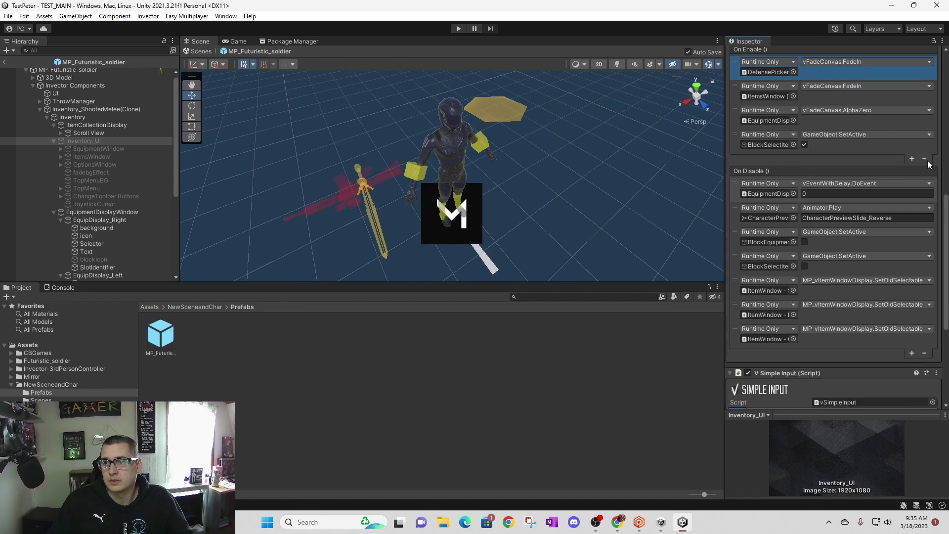
{"action": "left_click", "coordinate": [925, 158]}
{"action": "left_click", "coordinate": [925, 241]}
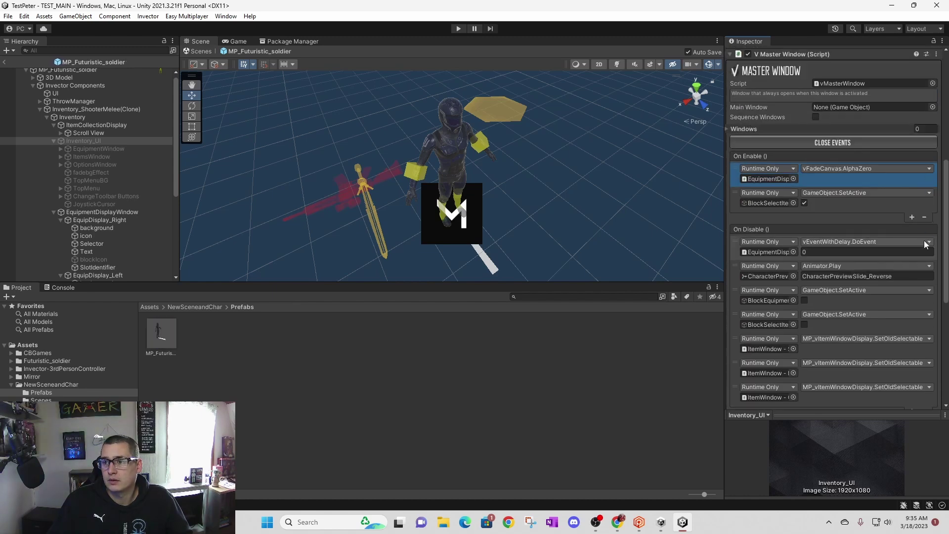
{"action": "left_click", "coordinate": [925, 218]}
{"action": "left_click", "coordinate": [925, 193]}
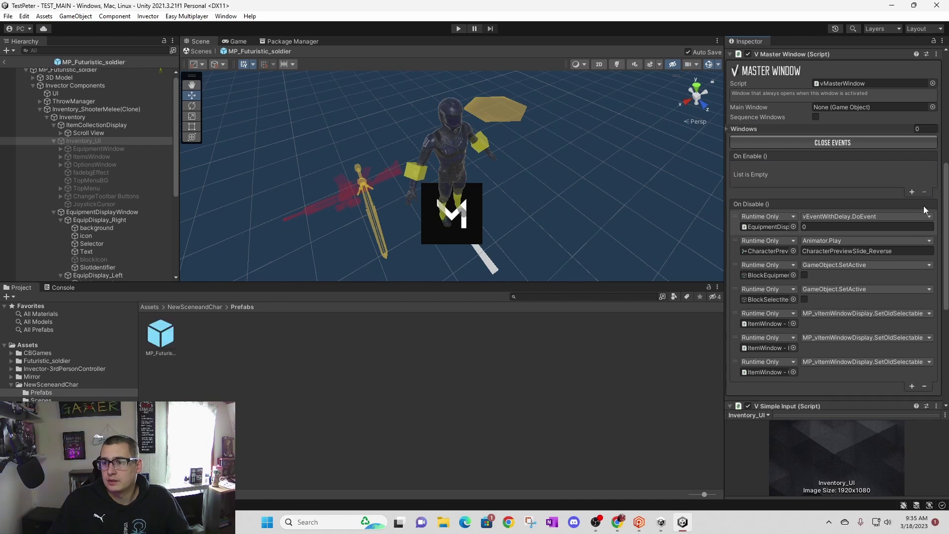
Remove every On Disable entry, including vEventWithDelay.DoEvent, Animator.Play and both GameObject.SetActive calls.
{"action": "left_click", "coordinate": [924, 386]}
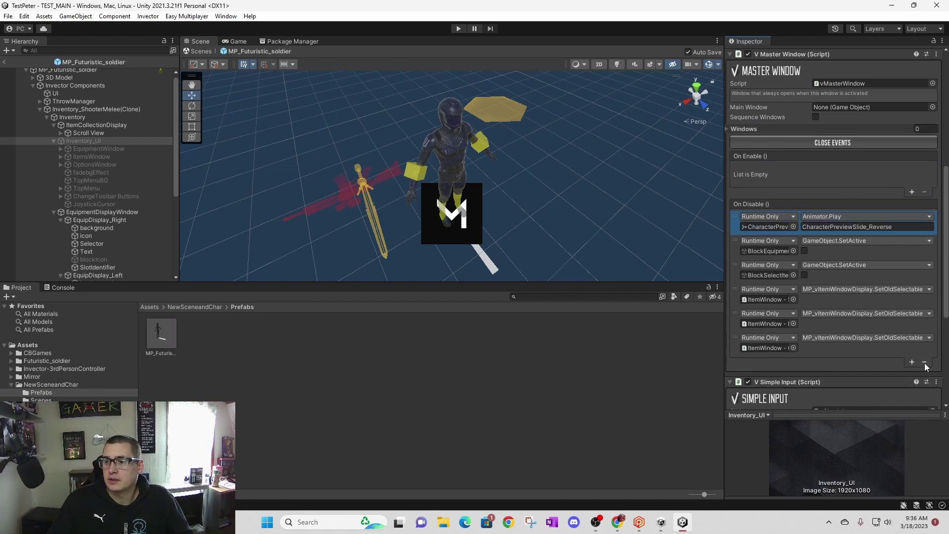
{"action": "left_click", "coordinate": [925, 363]}
{"action": "left_click", "coordinate": [925, 338]}
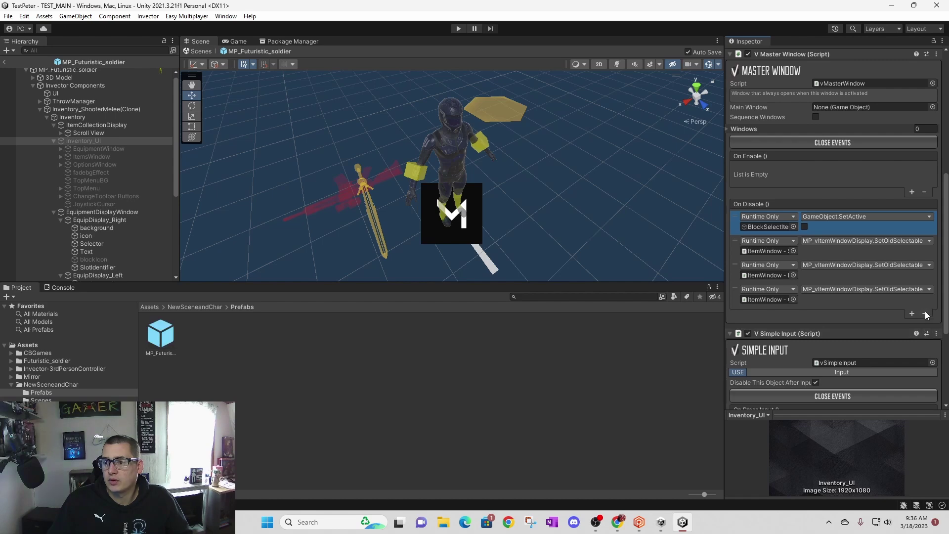
{"action": "left_click", "coordinate": [925, 314]}
{"action": "left_click", "coordinate": [925, 290]}
{"action": "left_click", "coordinate": [925, 266]}
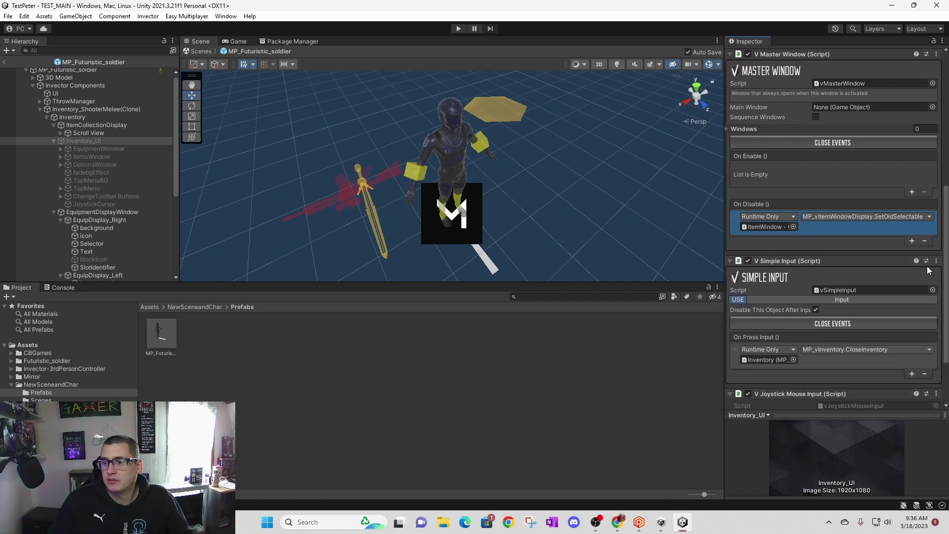
{"action": "left_click", "coordinate": [924, 242]}
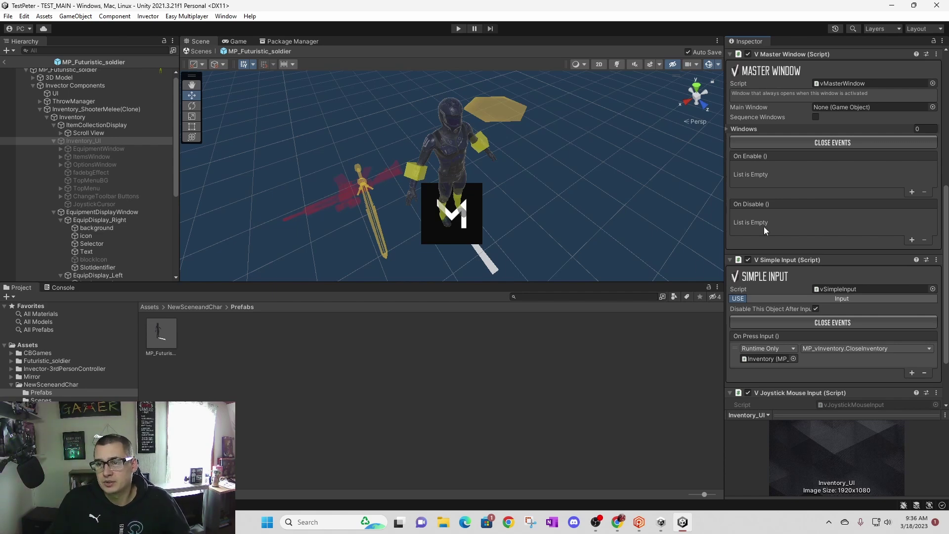
{"action": "scroll", "coordinate": [763, 227], "scroll_direction": "up", "scroll_amount": 3}
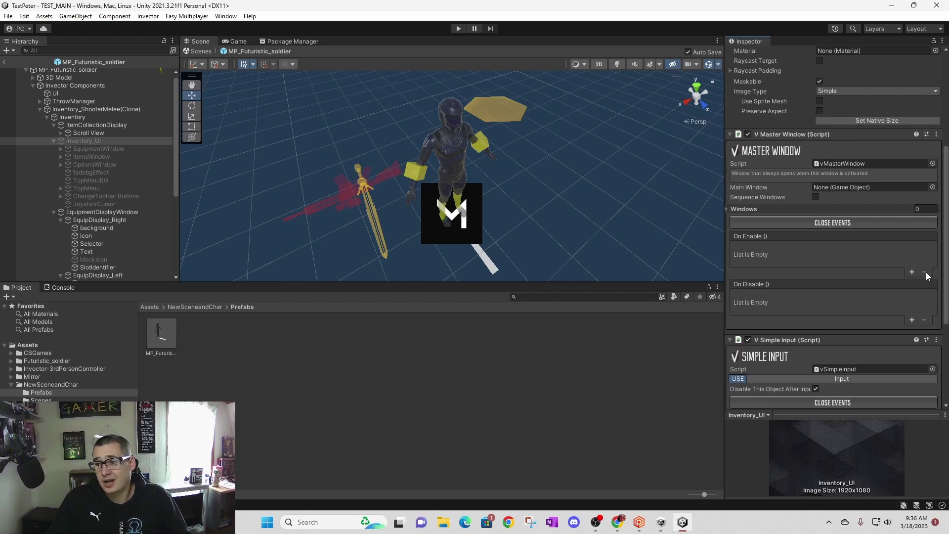
{"action": "left_click", "coordinate": [6, 62]}
Enter play mode, host as server and client, and open the inventory's Equipment screen with I.
{"action": "left_click", "coordinate": [459, 29]}
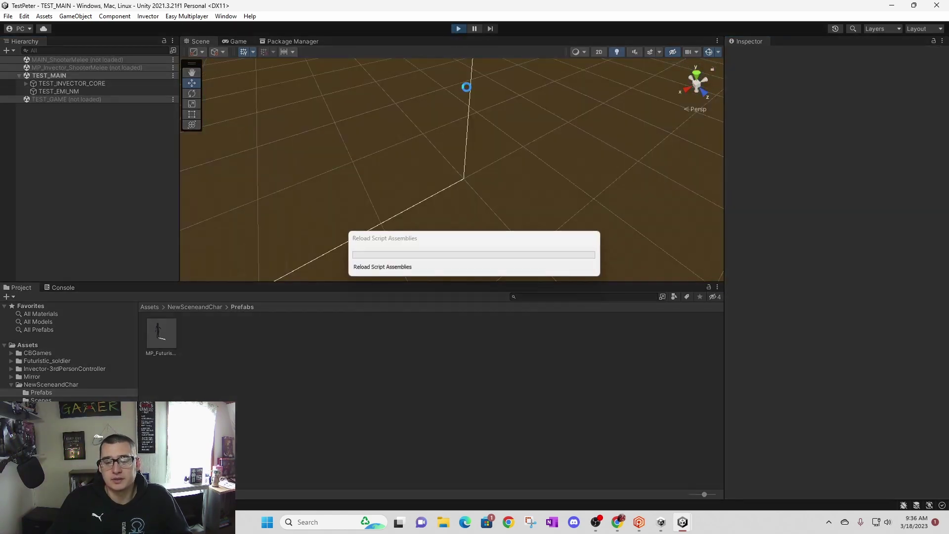
{"action": "left_click", "coordinate": [617, 70]}
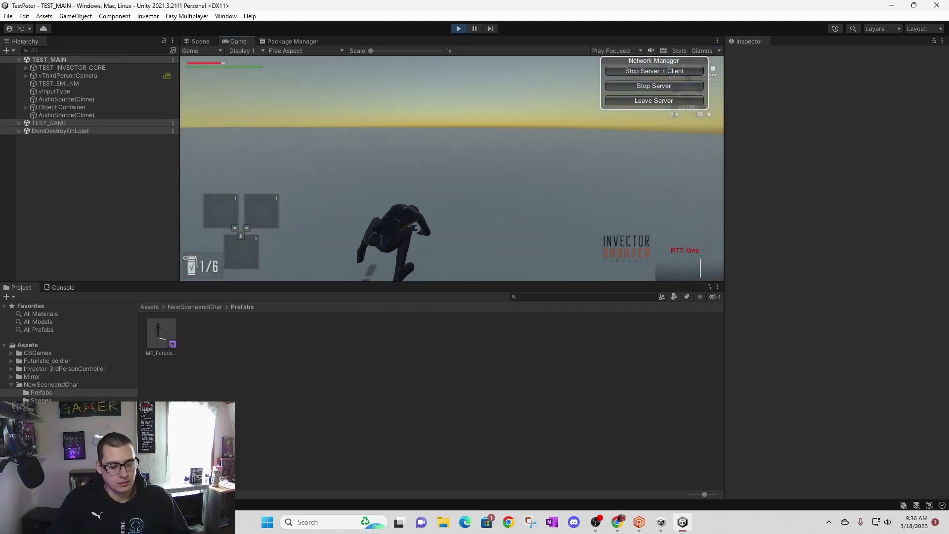
{"action": "key", "text": "i"}
{"action": "left_click_drag", "start_coordinate": [445, 281], "coordinate": [462, 430]}
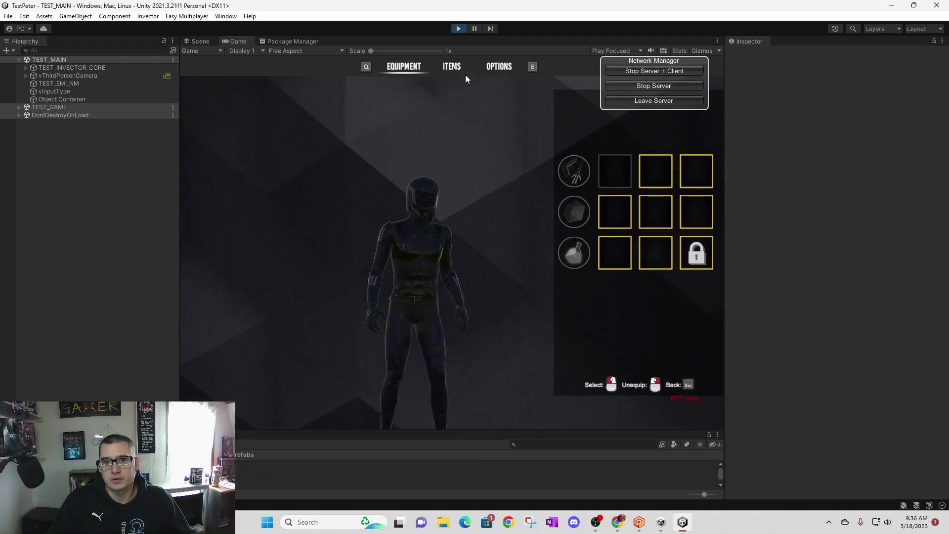
Cycle inventory tabs with E and Q, open the DEFENSE, CONSUMABLE and WEAPONS panels, then pause.
{"action": "key", "text": "e"}
{"action": "key", "text": "e"}
{"action": "key", "text": "q"}
{"action": "key", "text": "q"}
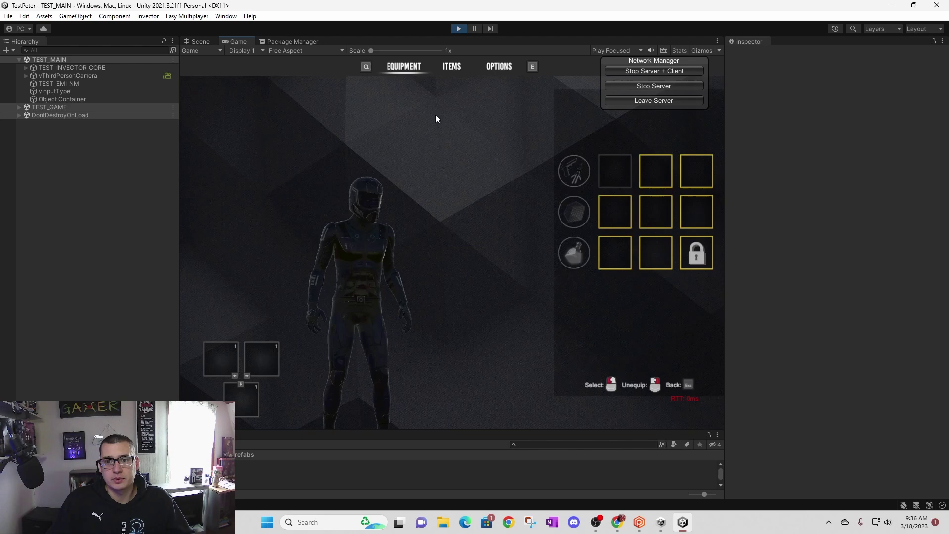
{"action": "left_click", "coordinate": [613, 251]}
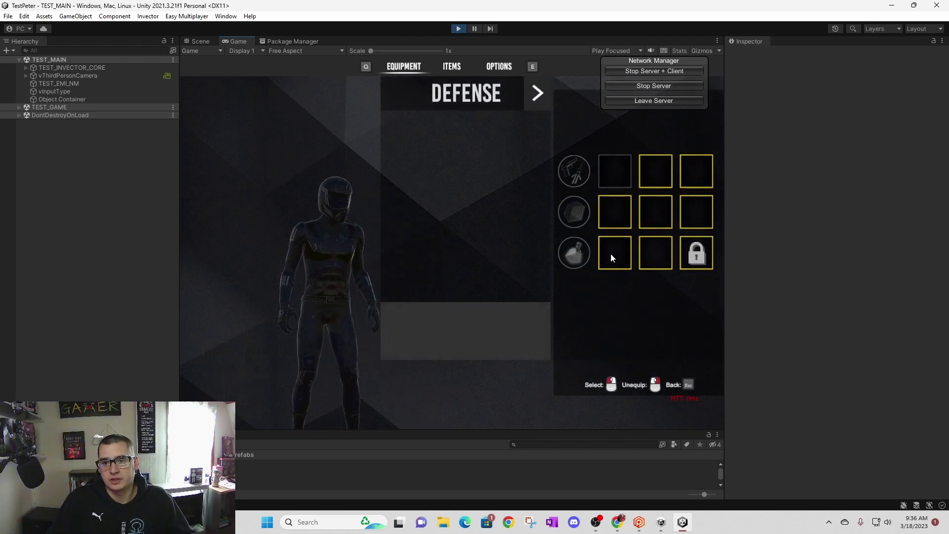
{"action": "left_click", "coordinate": [529, 91]}
{"action": "left_click", "coordinate": [601, 250]}
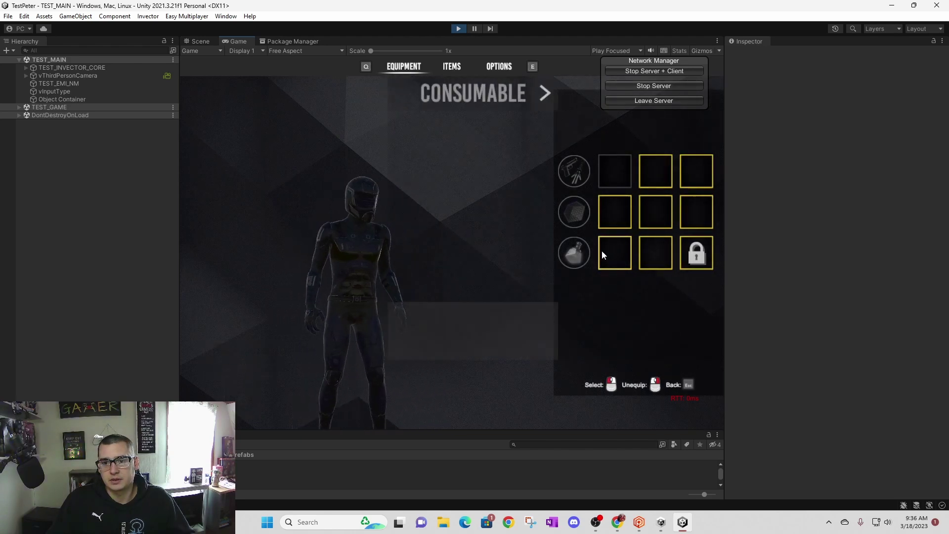
{"action": "left_click", "coordinate": [526, 96]}
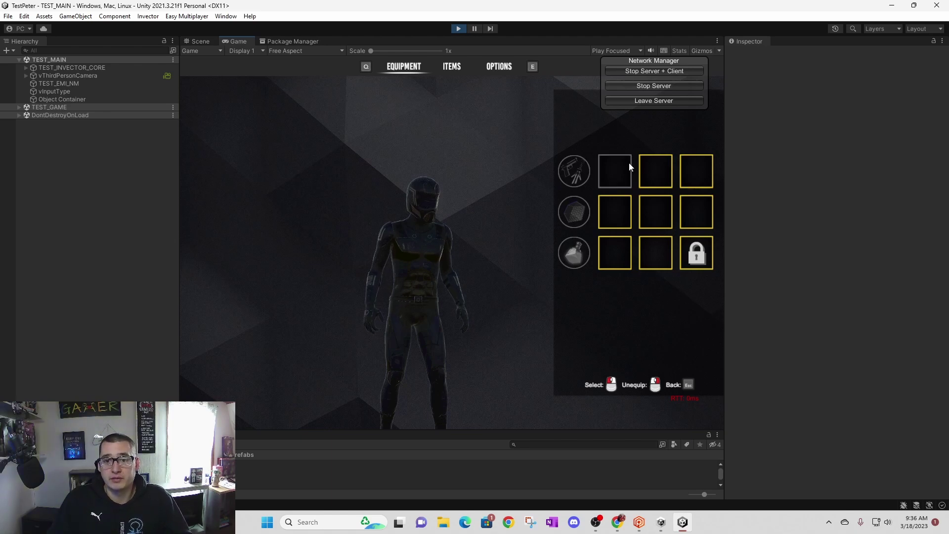
{"action": "left_click", "coordinate": [600, 169]}
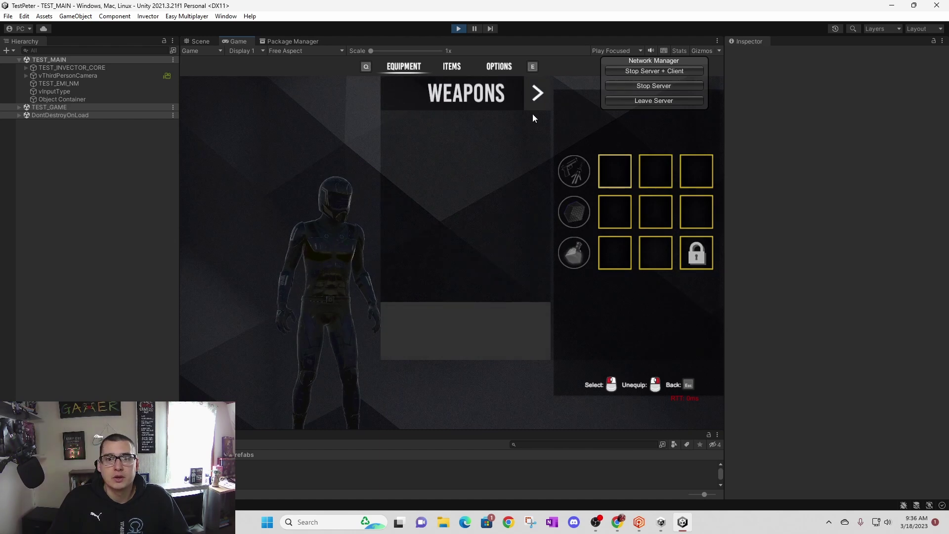
{"action": "key", "text": "ctrl+shift+p"}
{"action": "key", "text": "ctrl+1"}
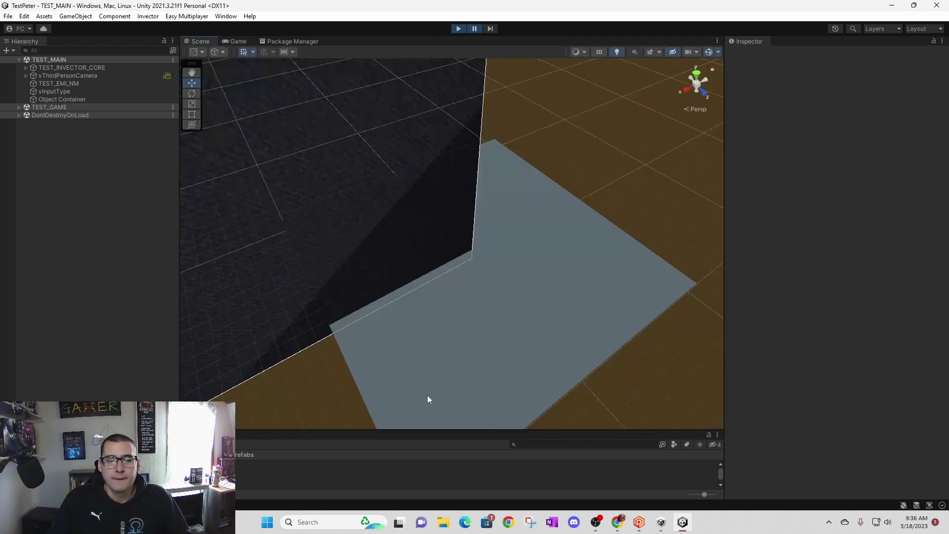
Stop play mode and view the vItemWindowDisplay.UseItem NullReferenceException (line 103) in an enlarged Console.
{"action": "left_click", "coordinate": [458, 29]}
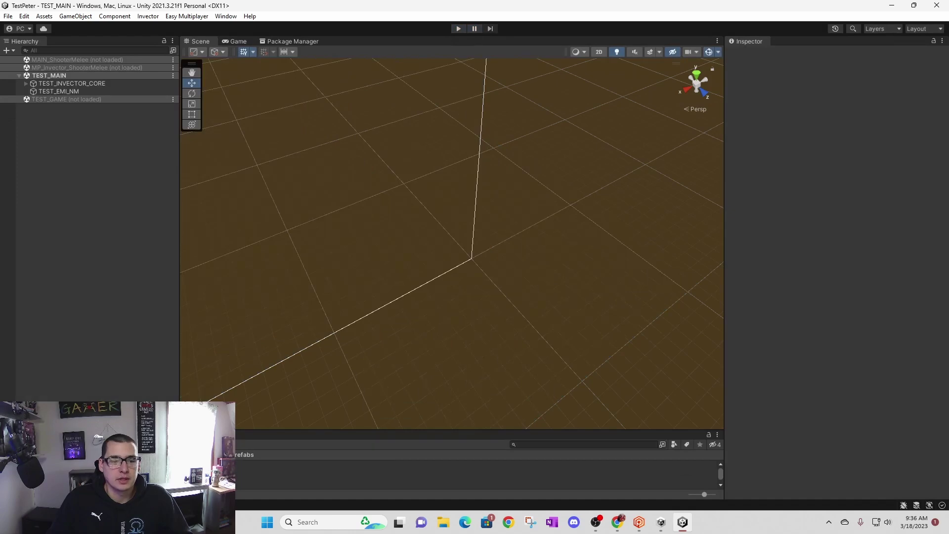
{"action": "key", "text": "ctrl+shift+c"}
{"action": "left_click_drag", "start_coordinate": [205, 435], "coordinate": [206, 130]}
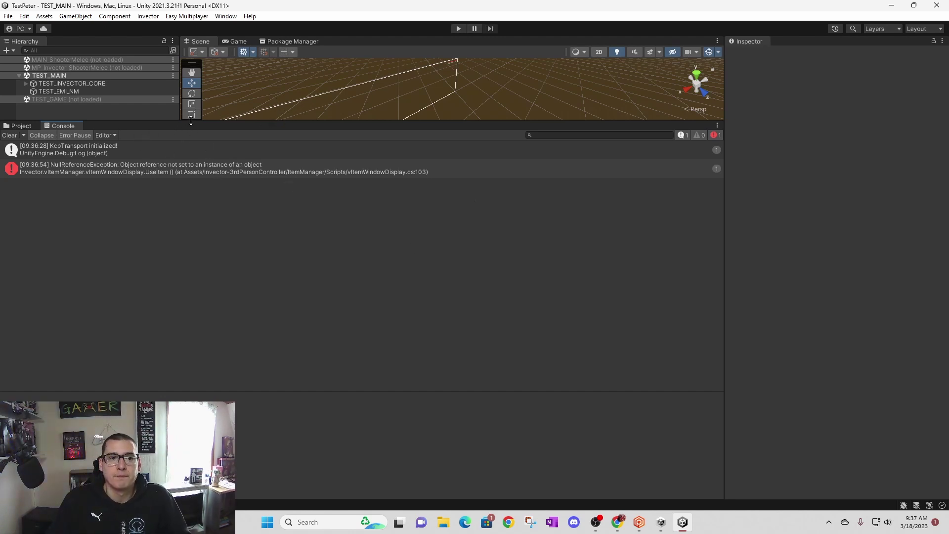
{"action": "left_click_drag", "start_coordinate": [191, 121], "coordinate": [221, 319]}
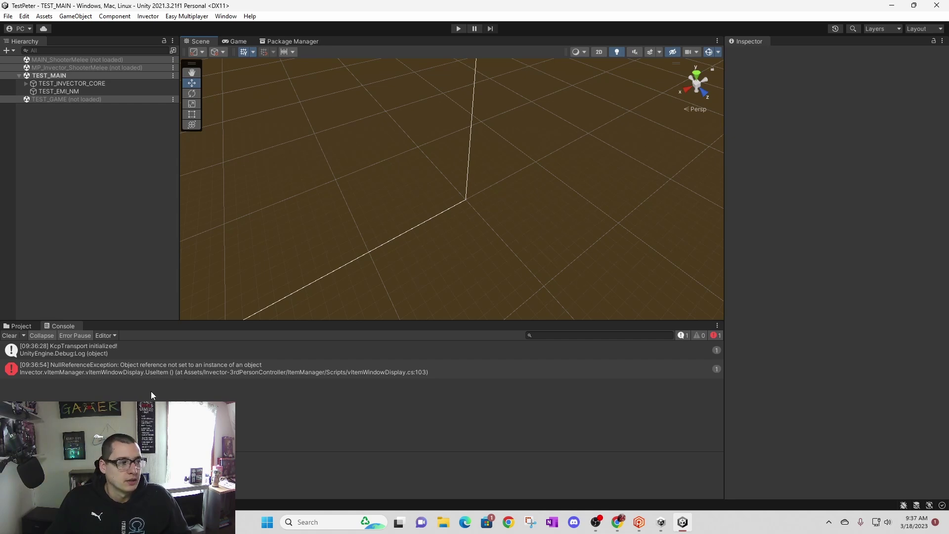
Enter play mode again to show the Network Manager start options.
{"action": "left_click", "coordinate": [456, 30]}
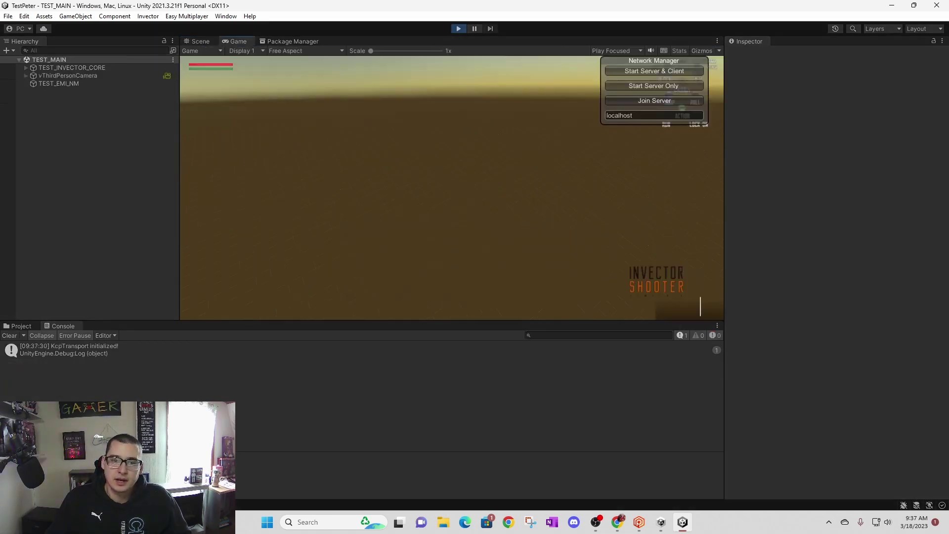